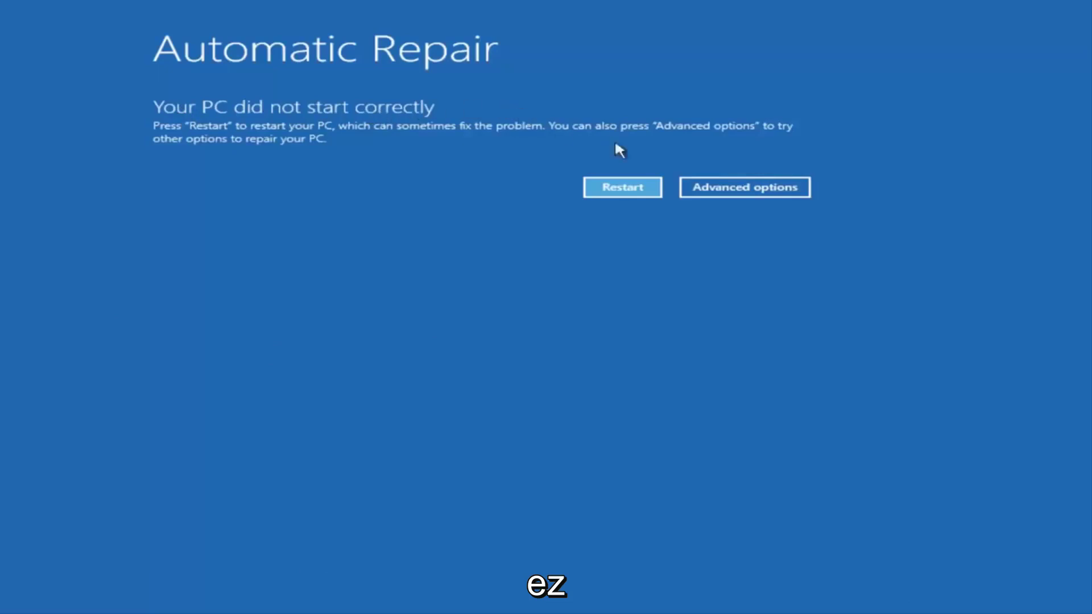
Launch Command Prompt via Advanced options and Troubleshoot in the recovery menus.
click(750, 187)
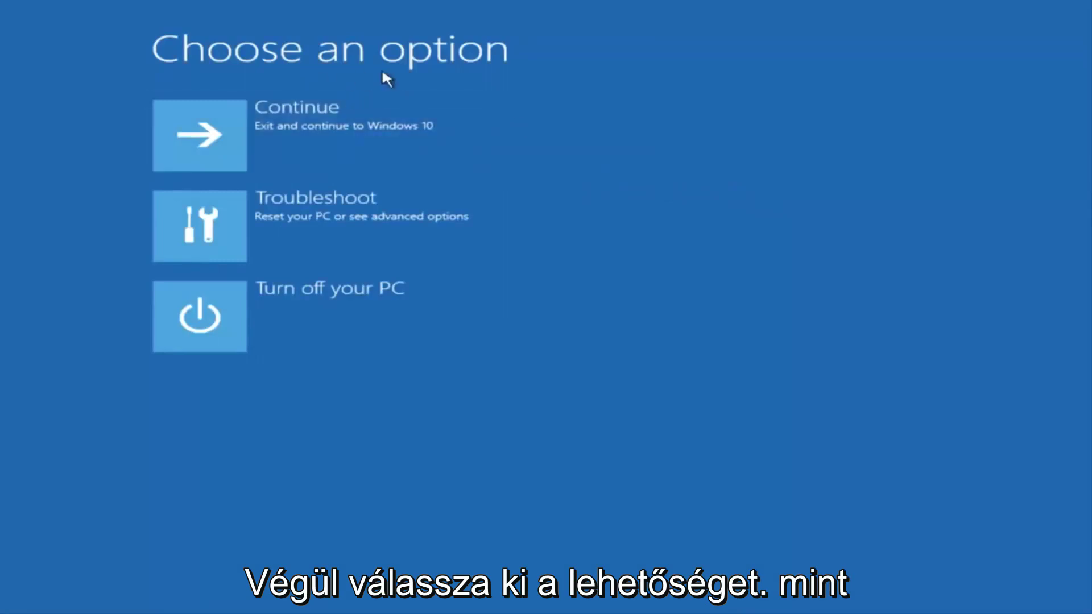
click(265, 224)
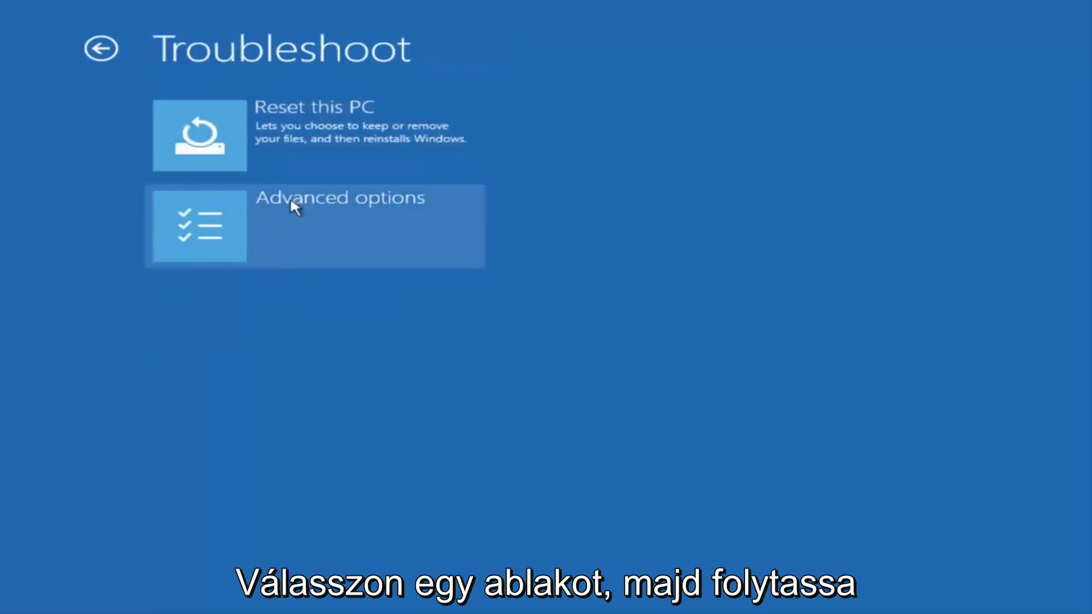
click(256, 209)
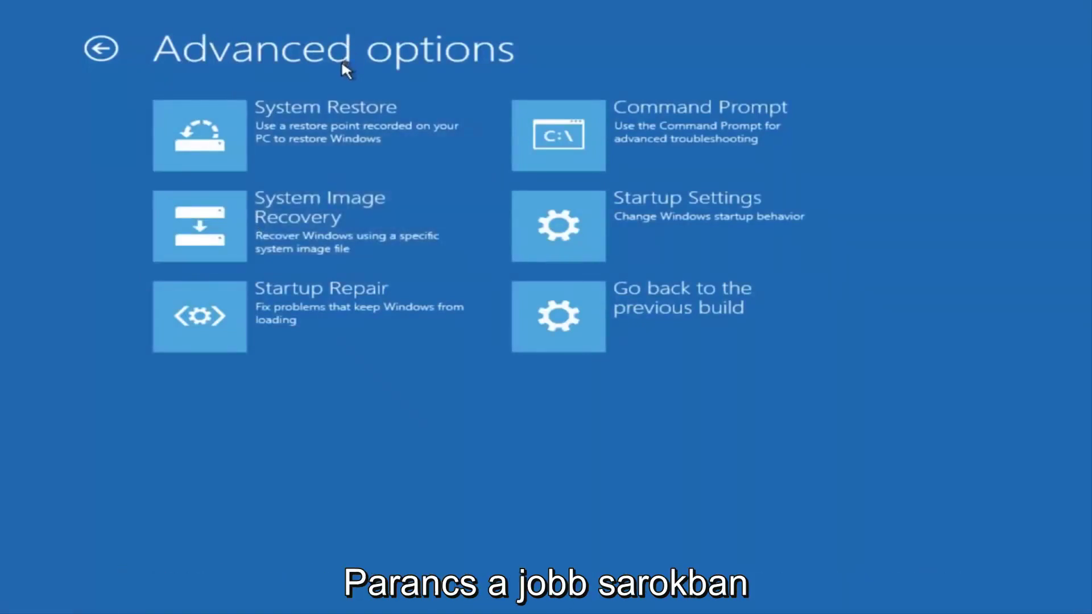
click(624, 137)
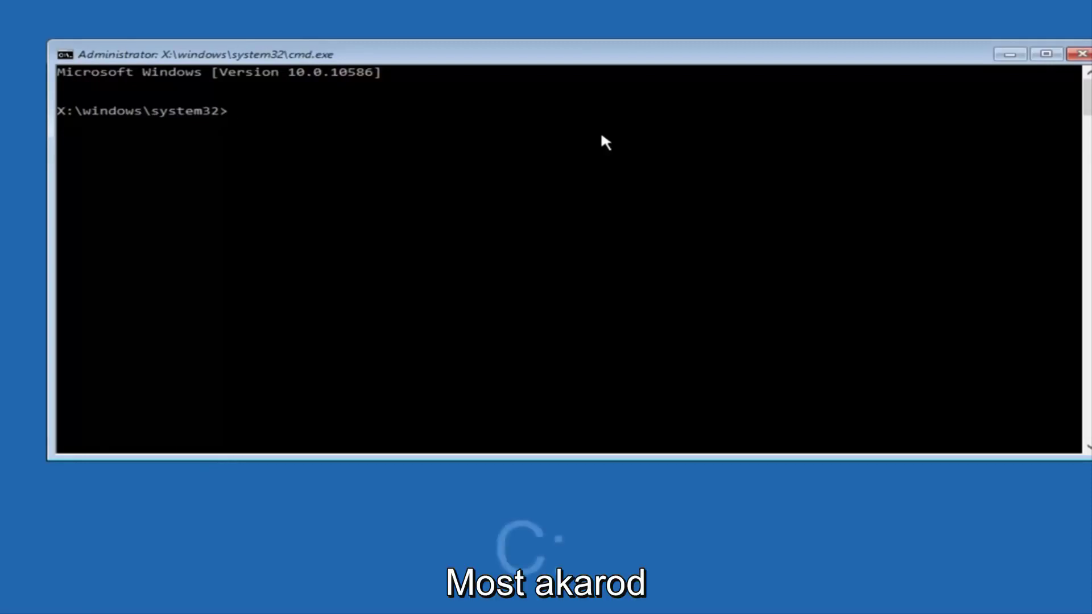
text(c)
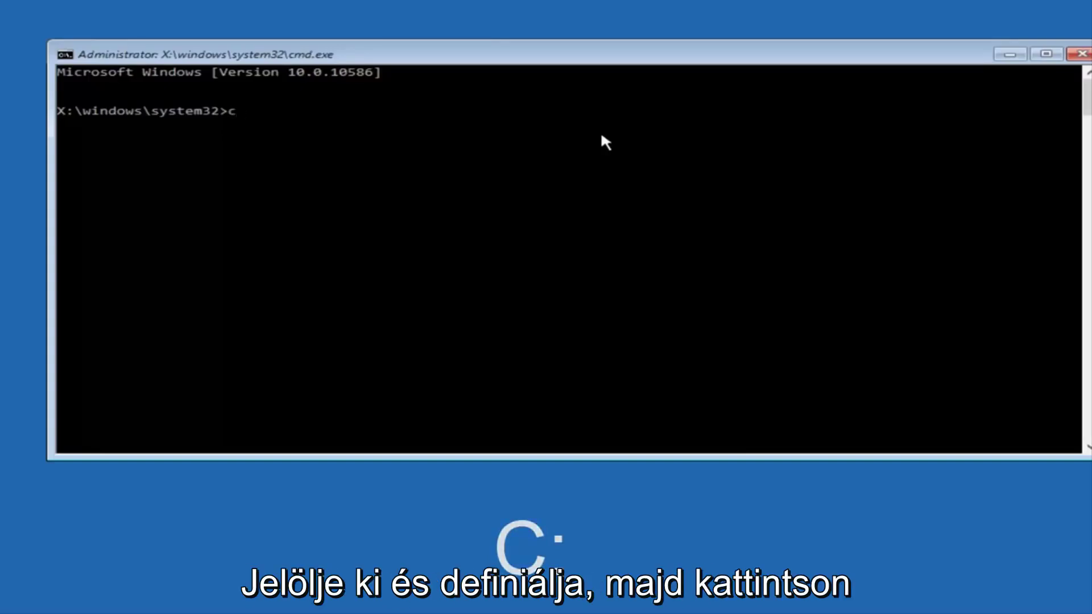
text(:)
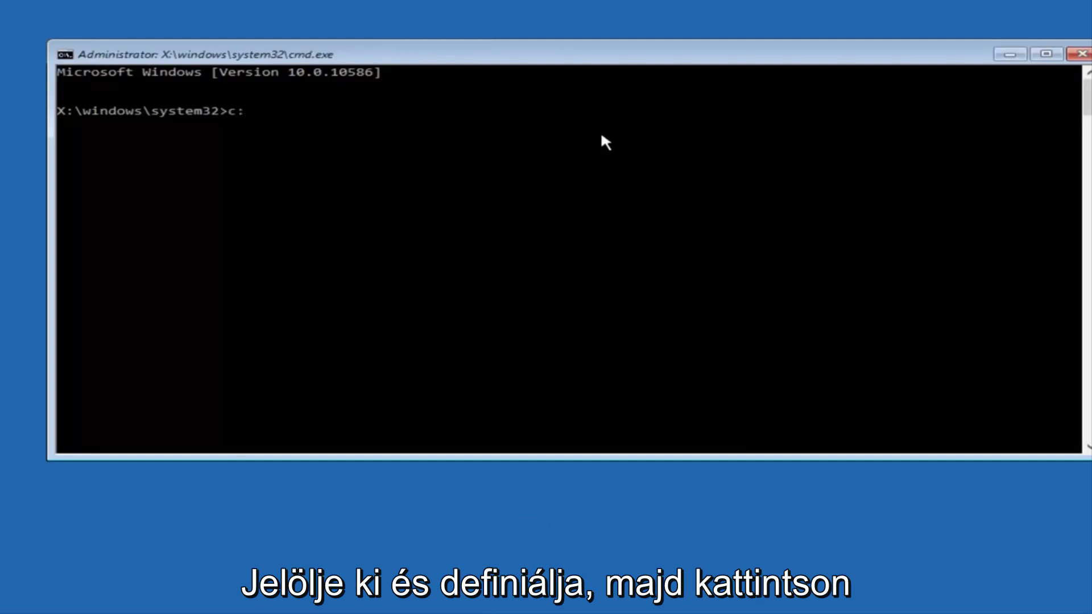
Switch to drive C with 'c:' and list its root folders with 'dir'.
key(Return)
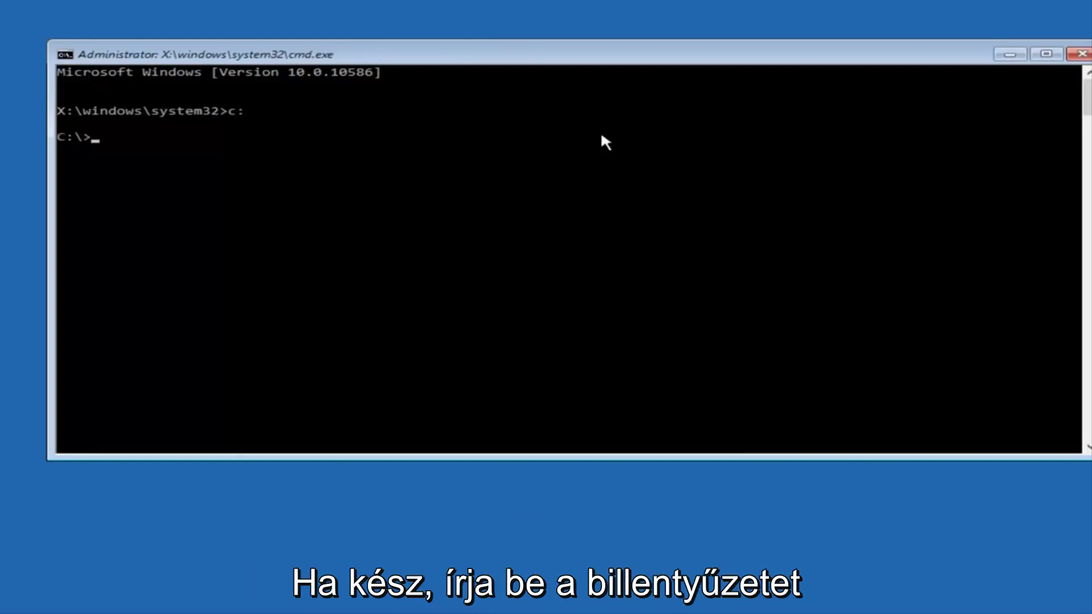
text(dir)
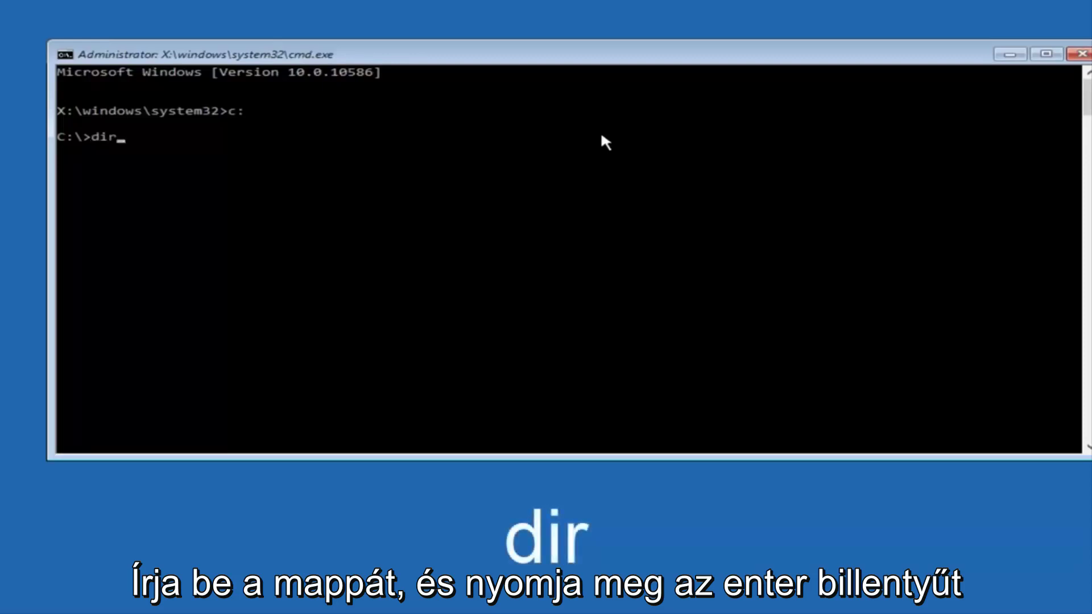
key(Return)
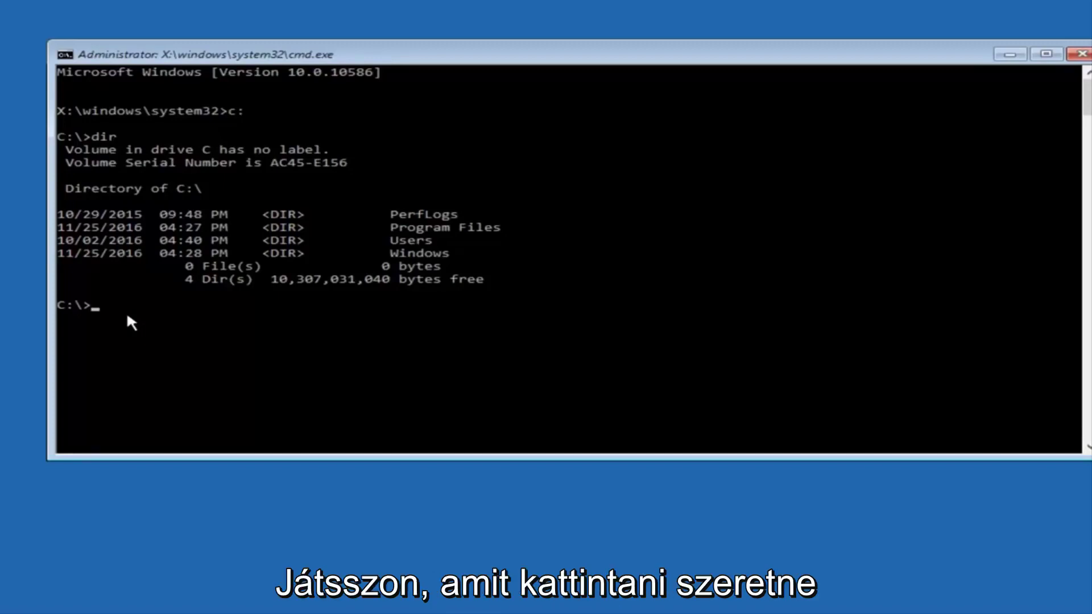
text(cd \)
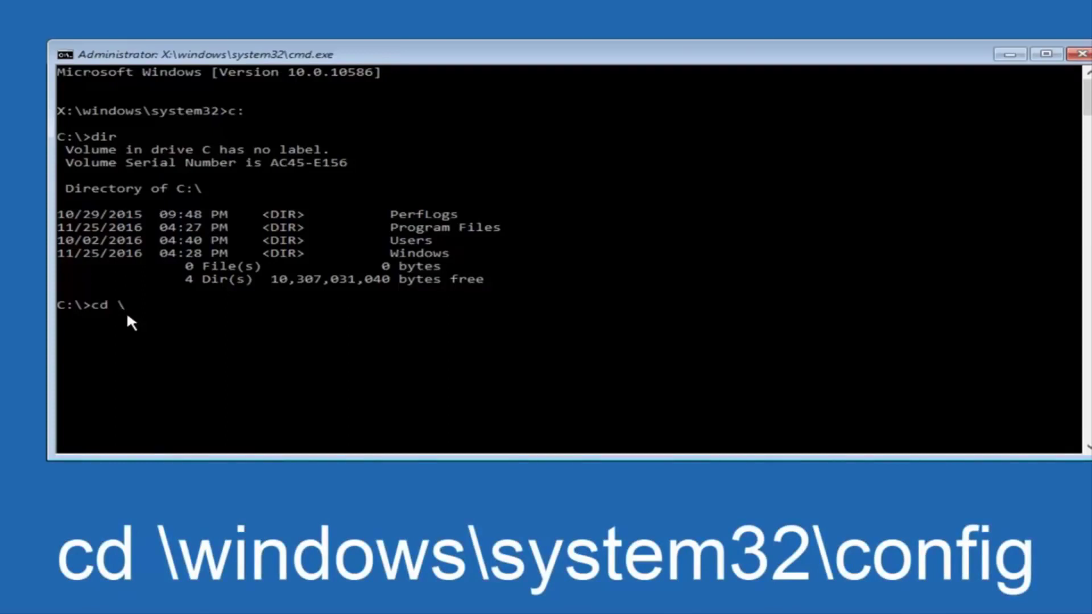
text(windows\)
text(s)
text(ystem32\c)
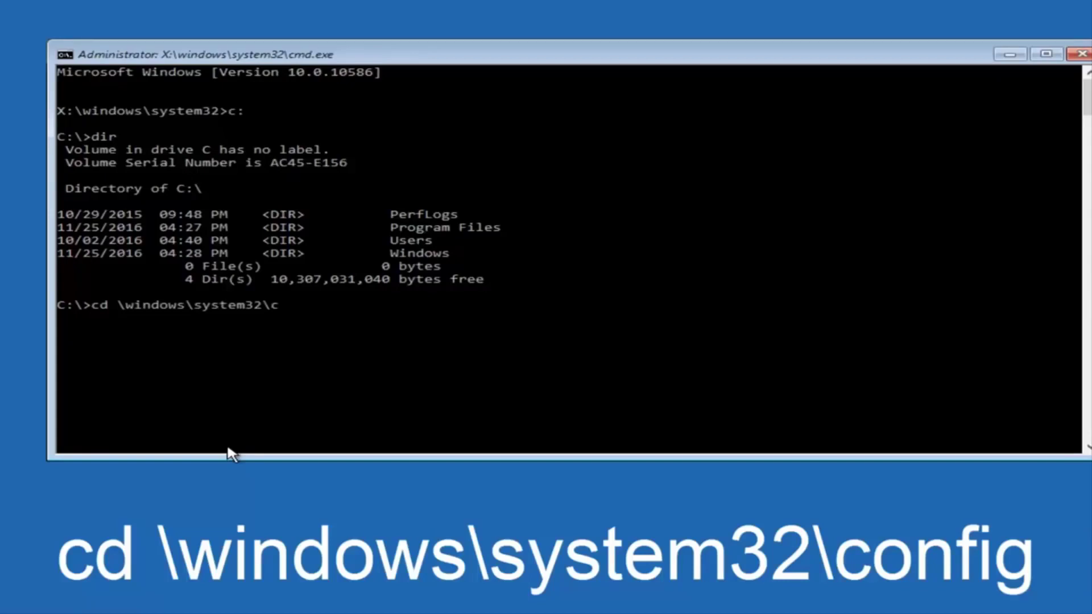
text(onfig)
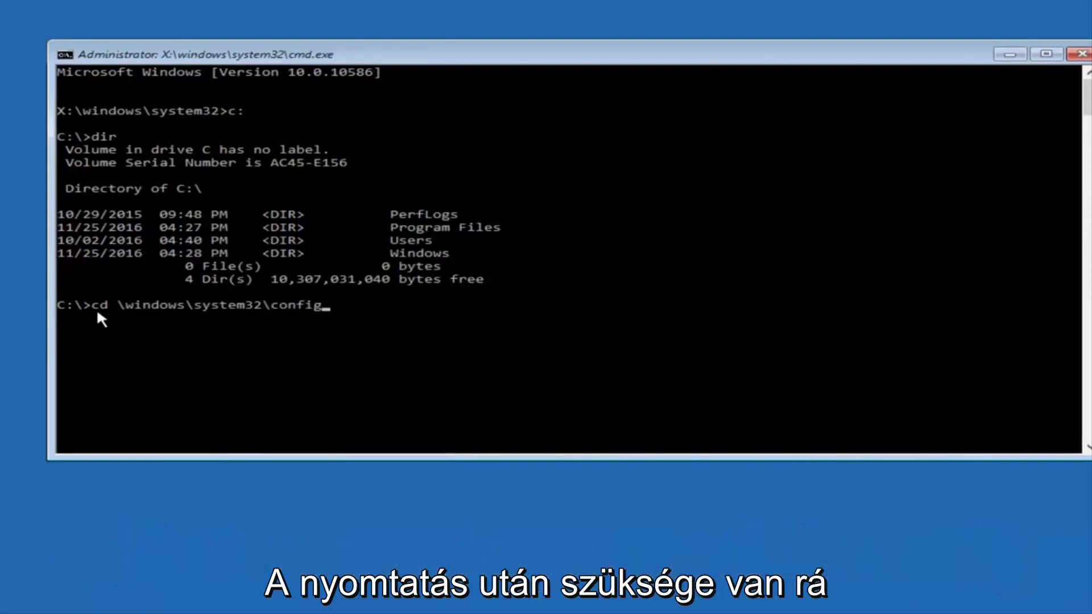
Change into \windows\system32\config and create a Backup folder with 'MD Backup'.
key(Return)
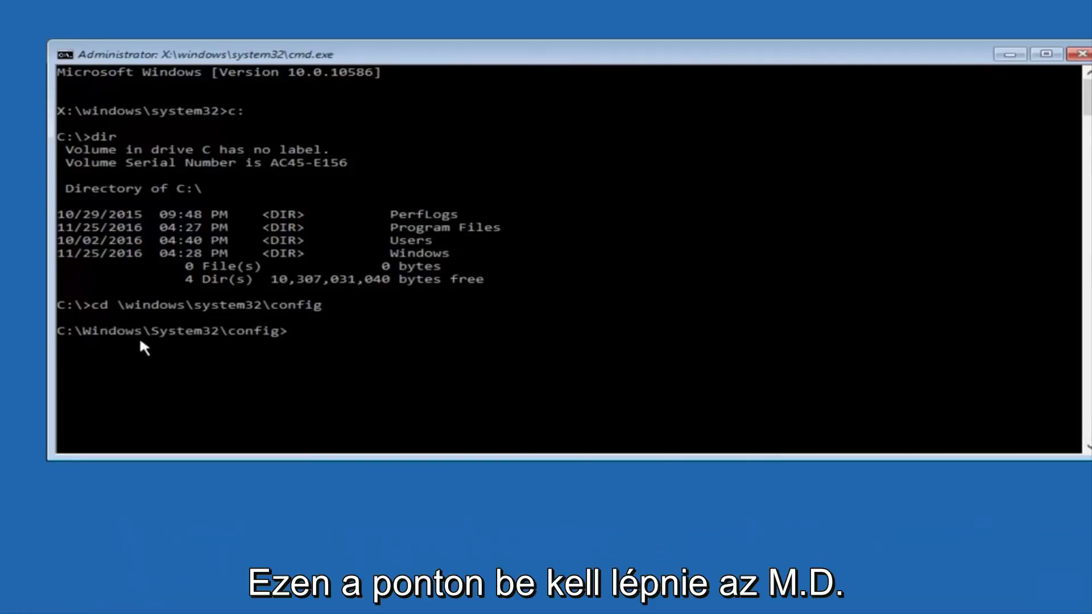
text(MD)
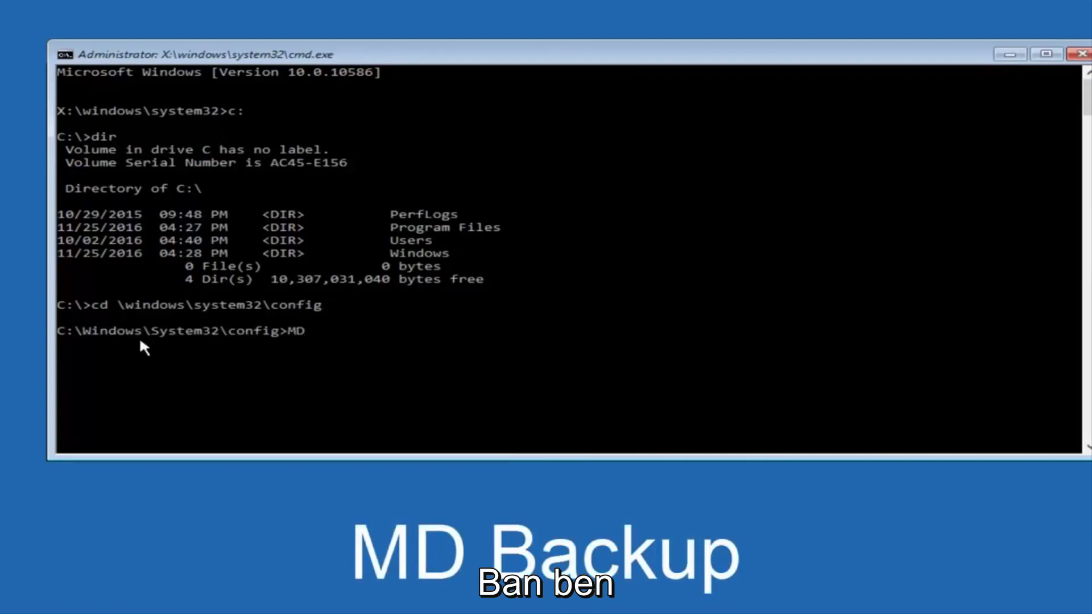
text( Backup)
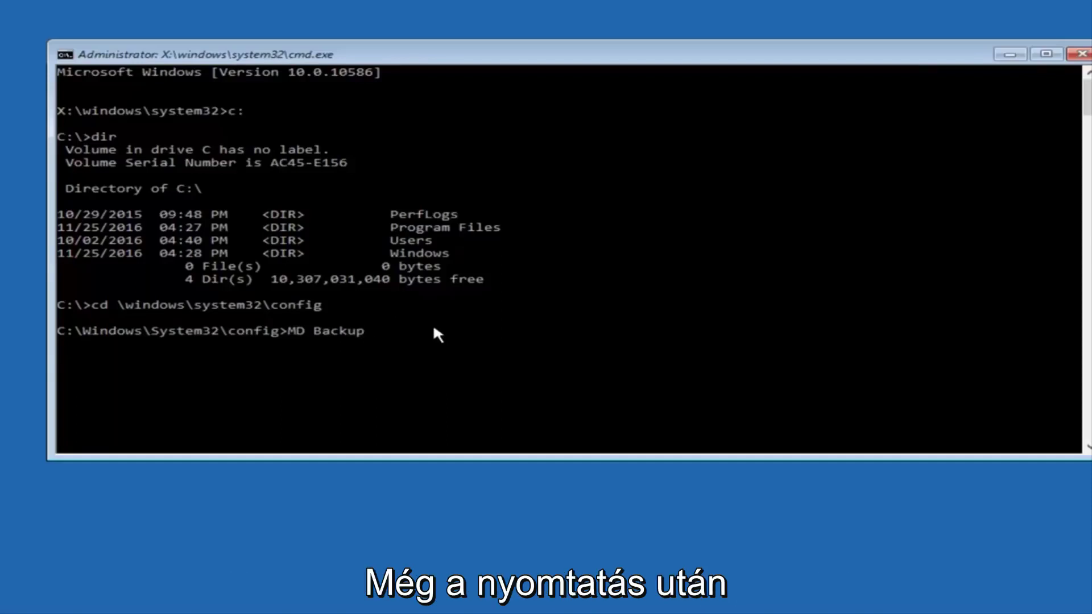
key(Return)
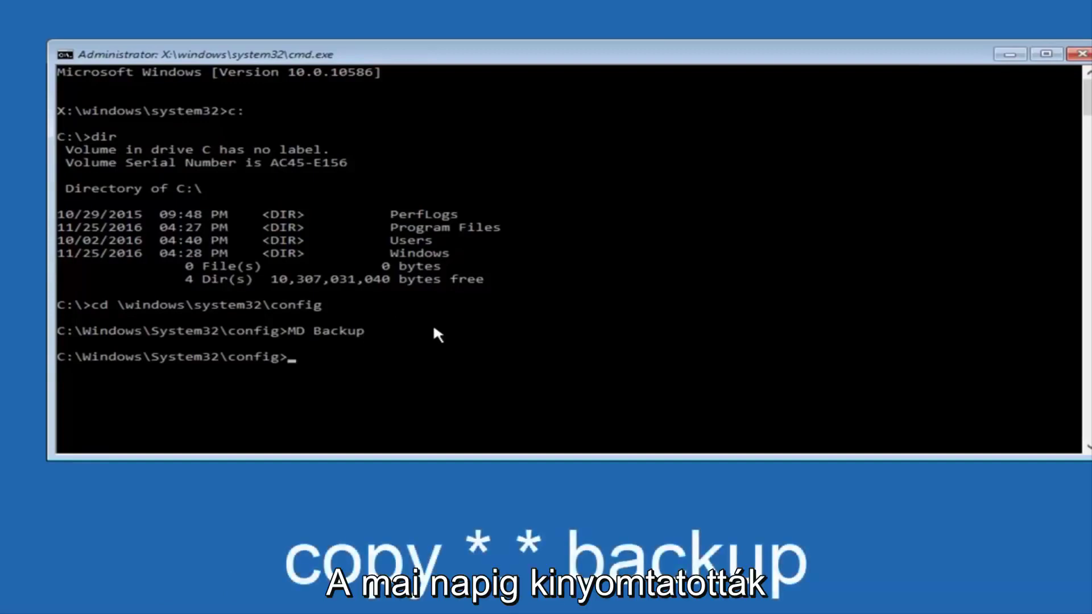
text(copy)
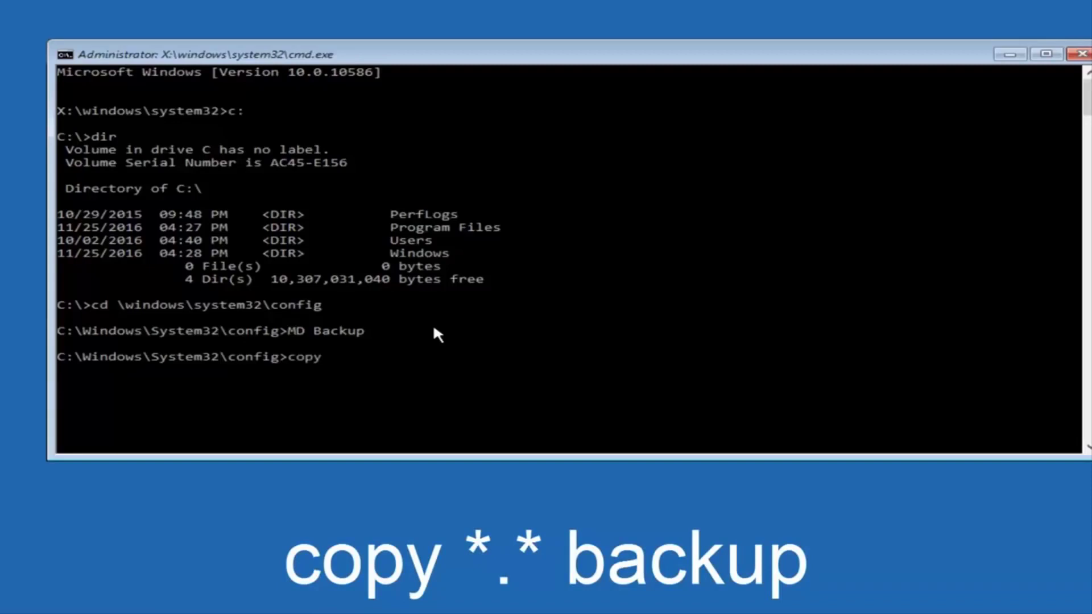
text( *)
text(.)
text(*)
text( backup)
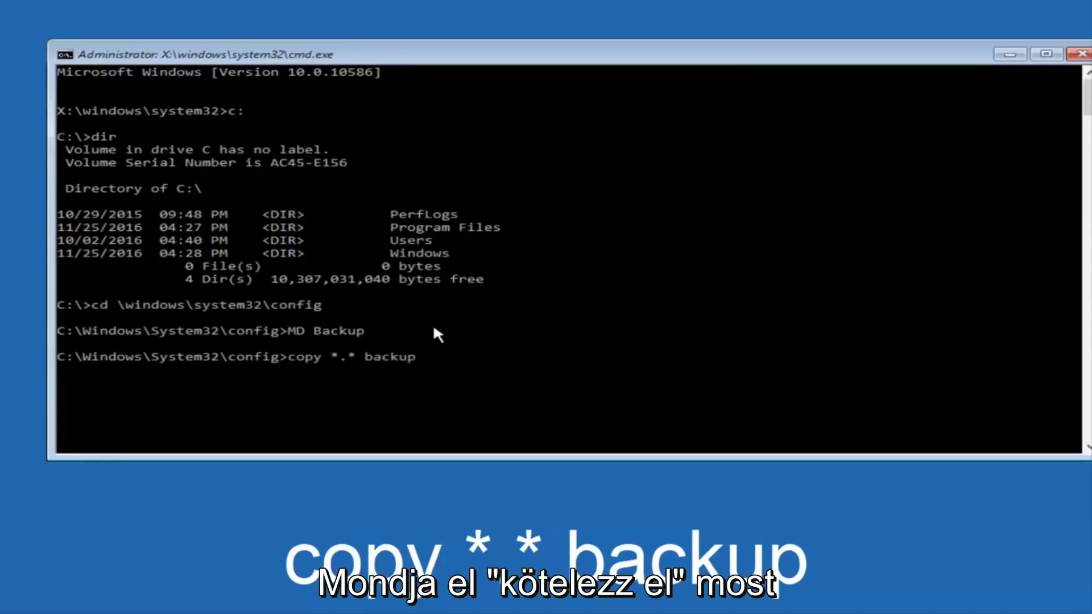
Back up all ten config registry files into Backup with 'copy *.* backup'.
key(Return)
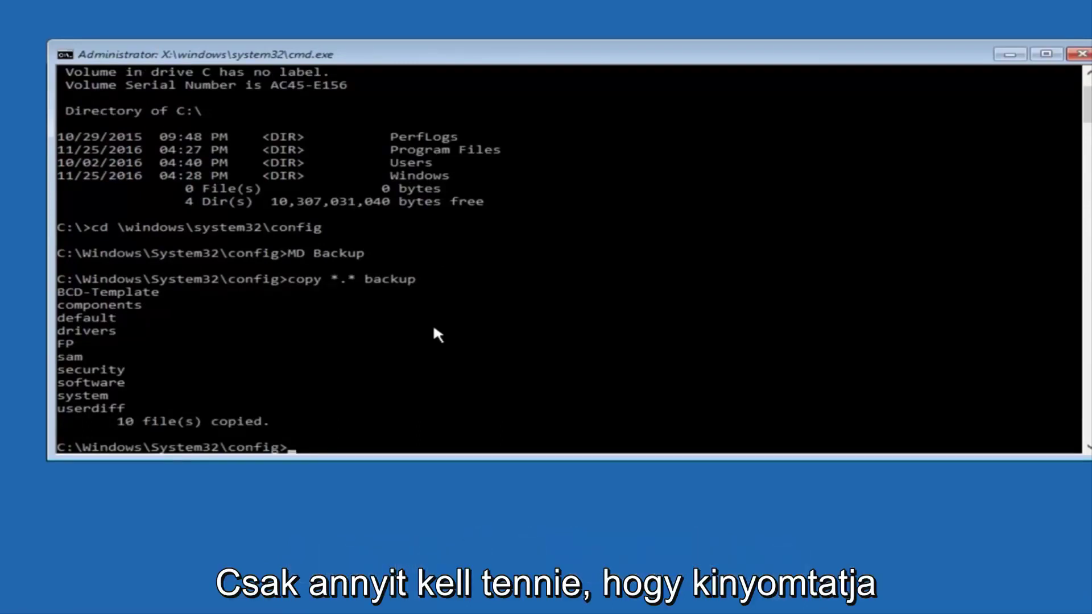
text(CD)
text( re)
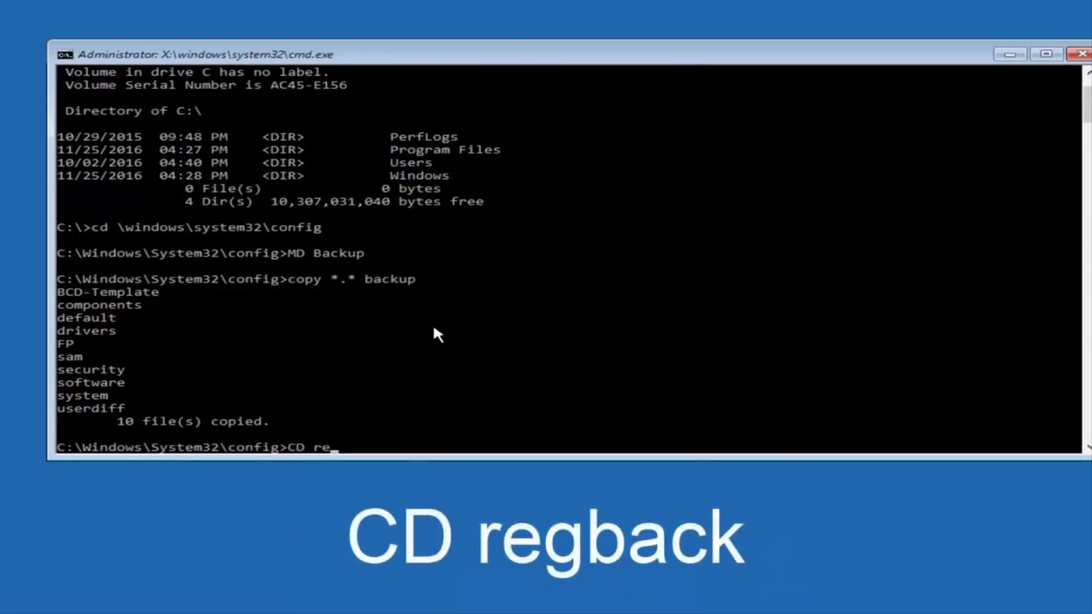
text(g)
text(bac)
text(k)
Enter regback and list its five hive files, all showing 0 bytes.
key(Return)
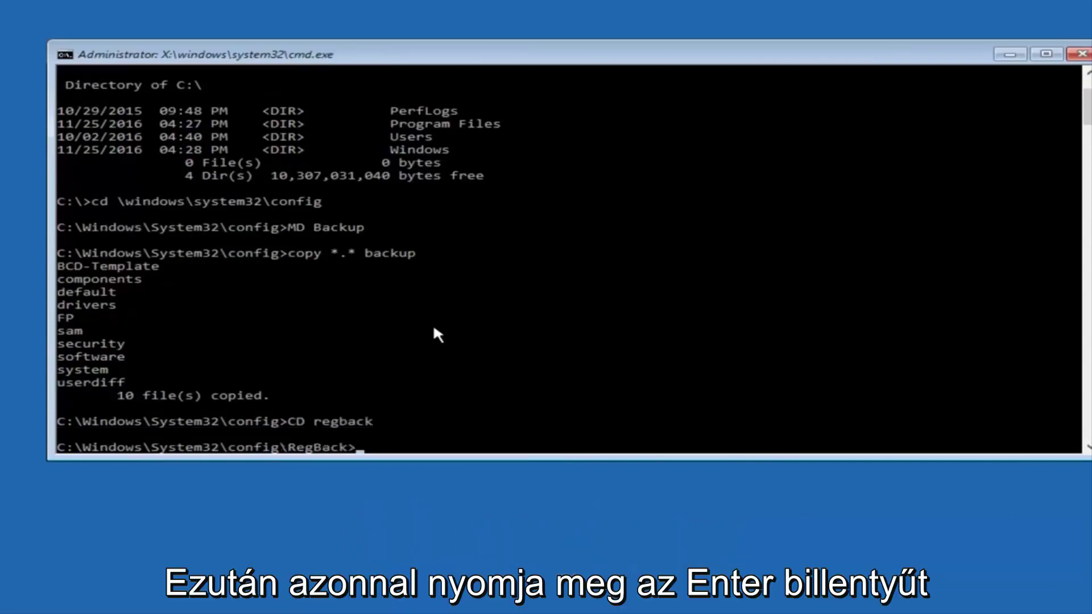
text(dir)
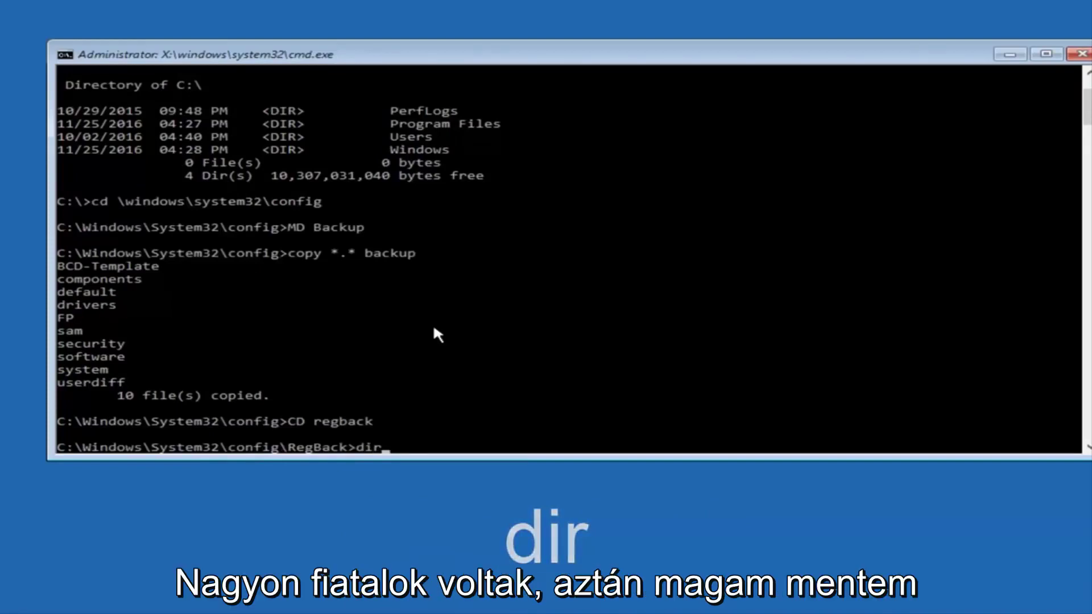
key(Return)
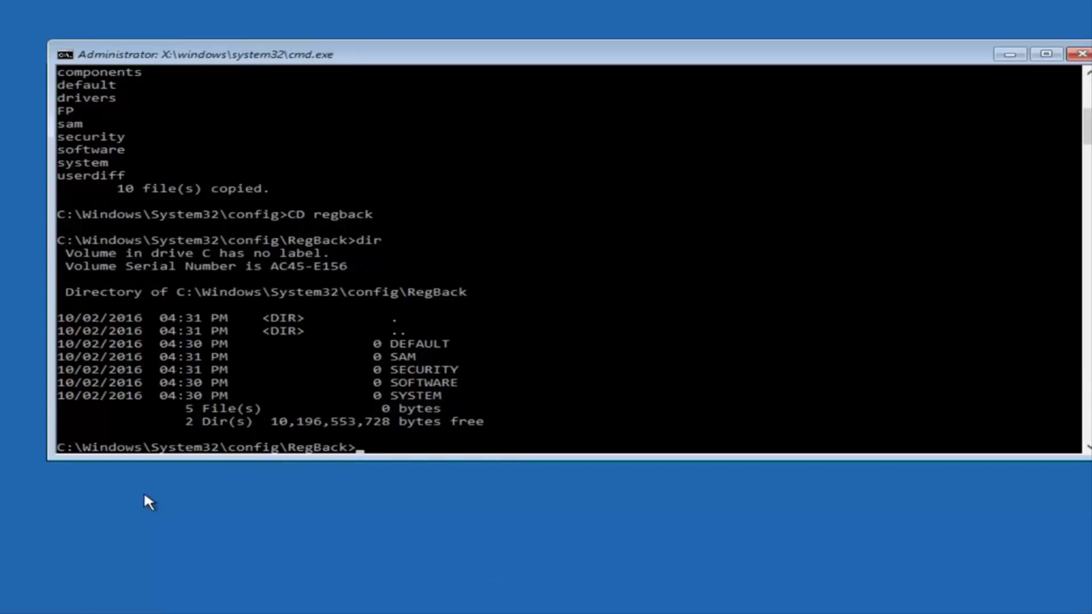
text(covop)
Copy the five RegBack hives into config with 'copy *.* ..', overwriting all.
key(BackSpace)
key(BackSpace)
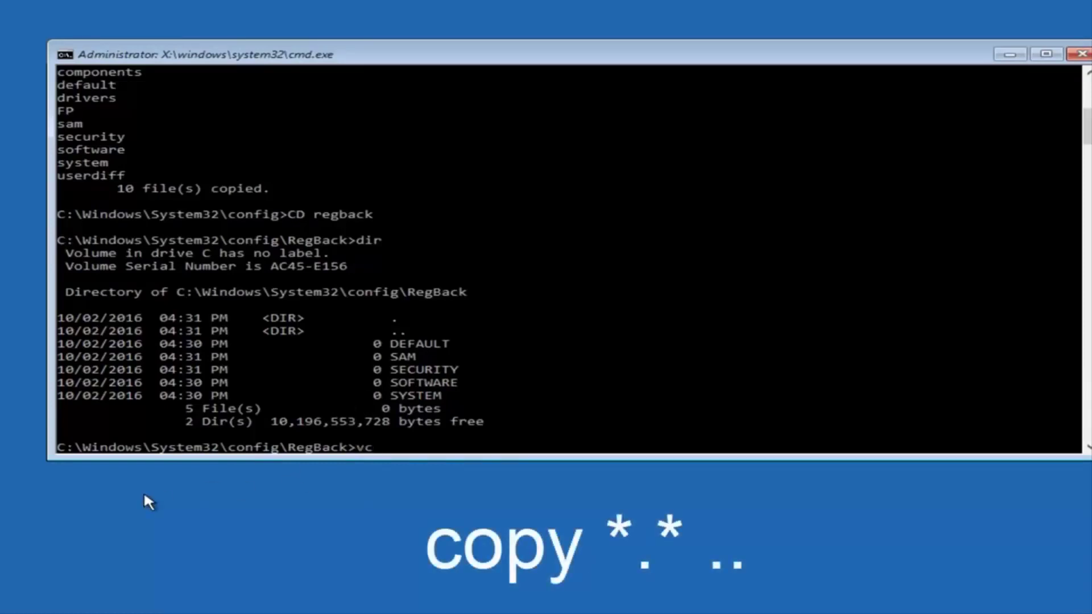
key(BackSpace)
text(copy *)
text(.* ..)
key(Return)
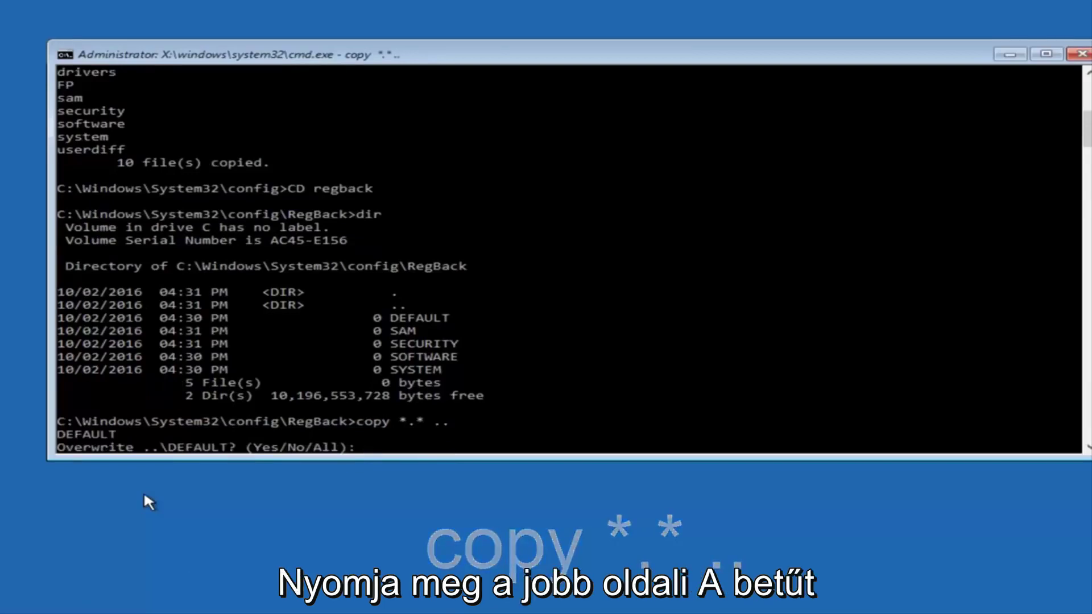
text(A)
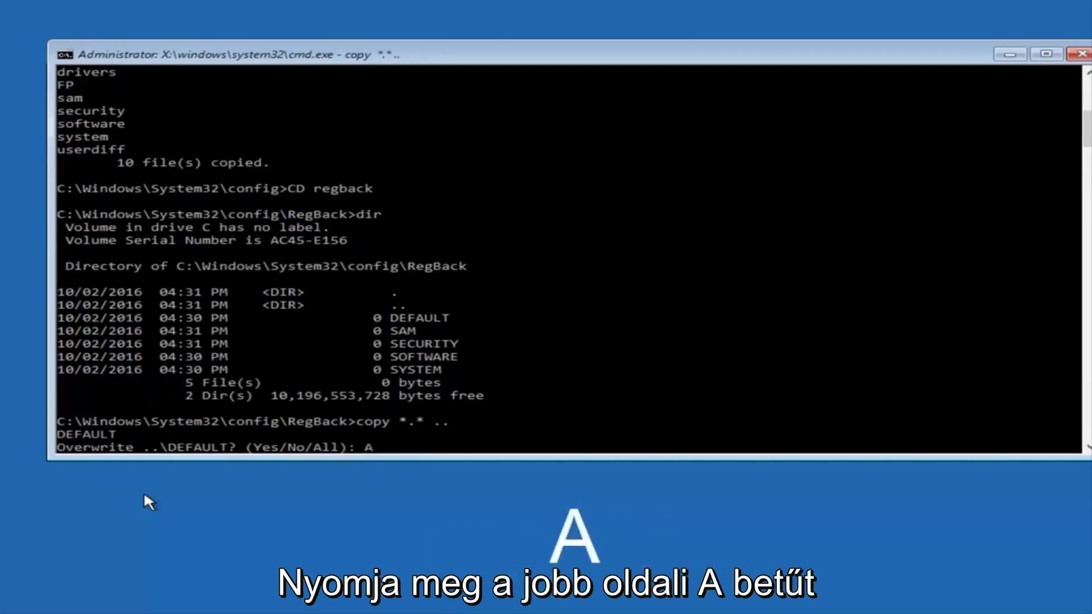
key(Return)
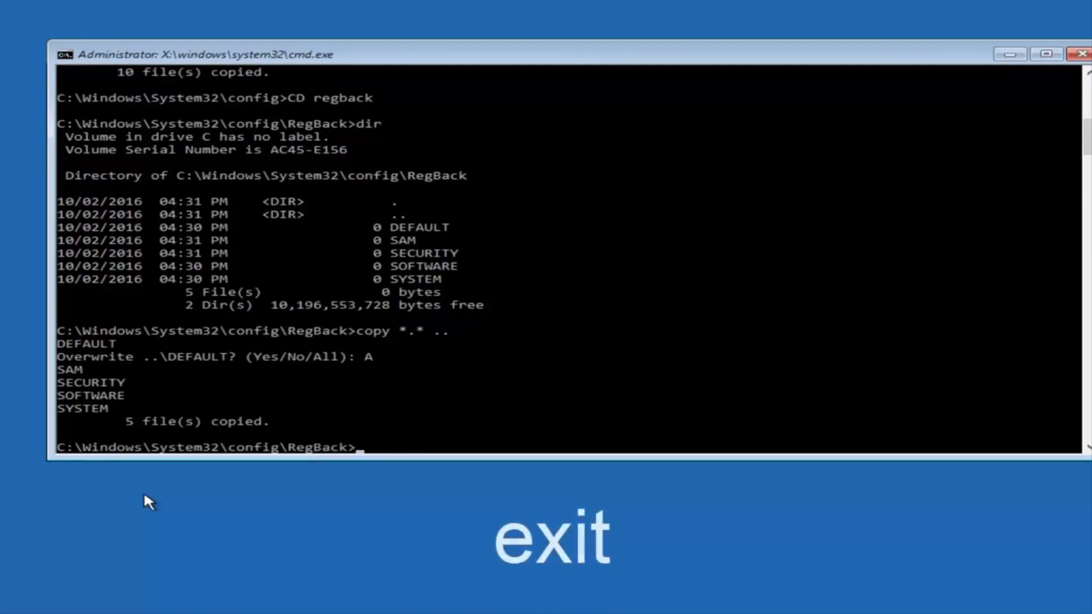
text(exit)
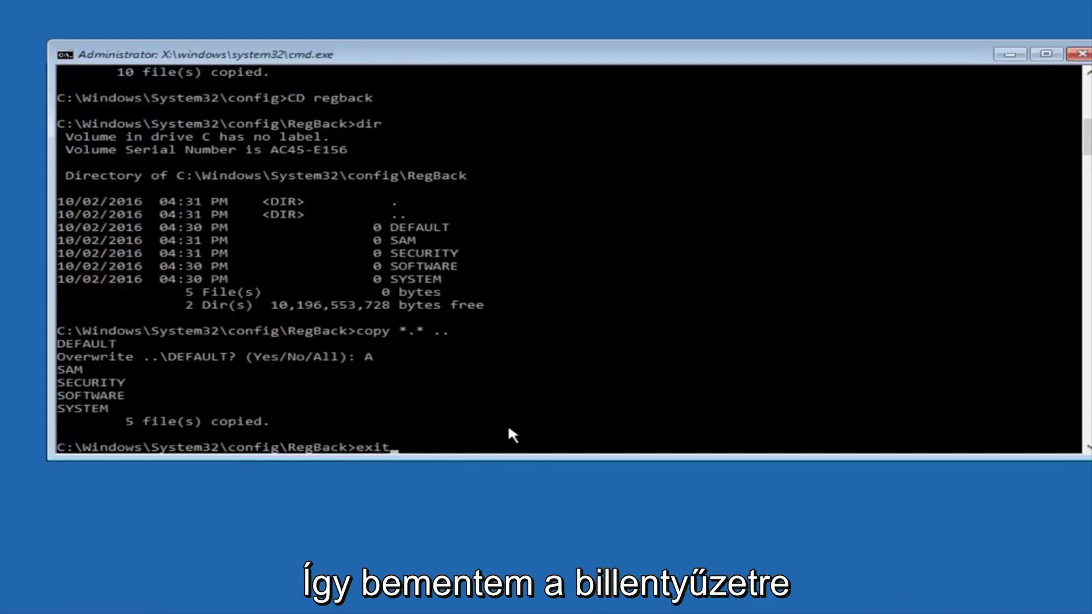
Exit Command Prompt and choose Continue to start Windows 10.
key(Return)
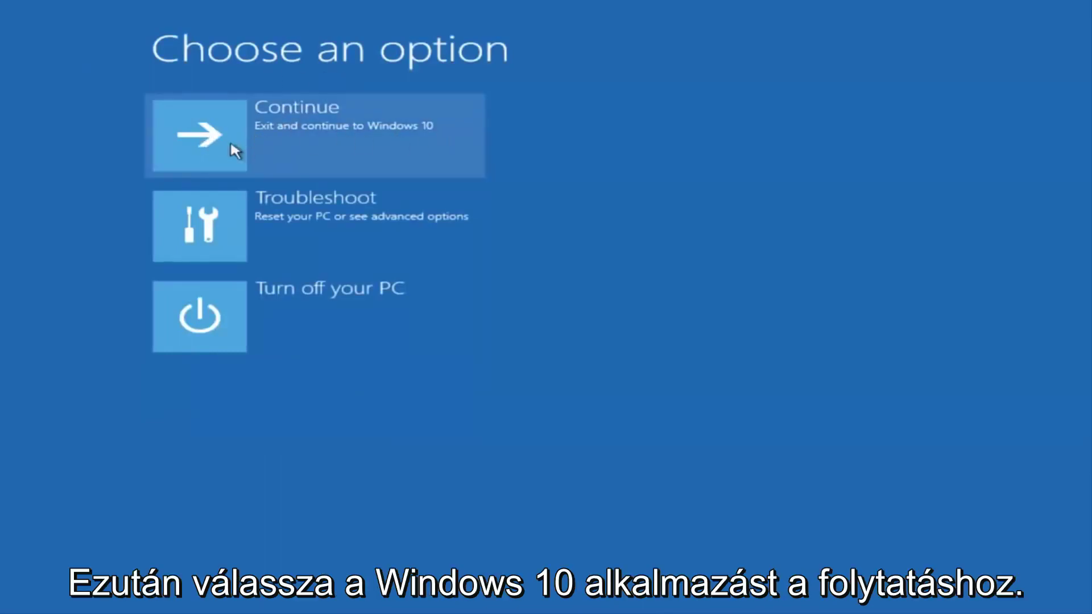
click(204, 145)
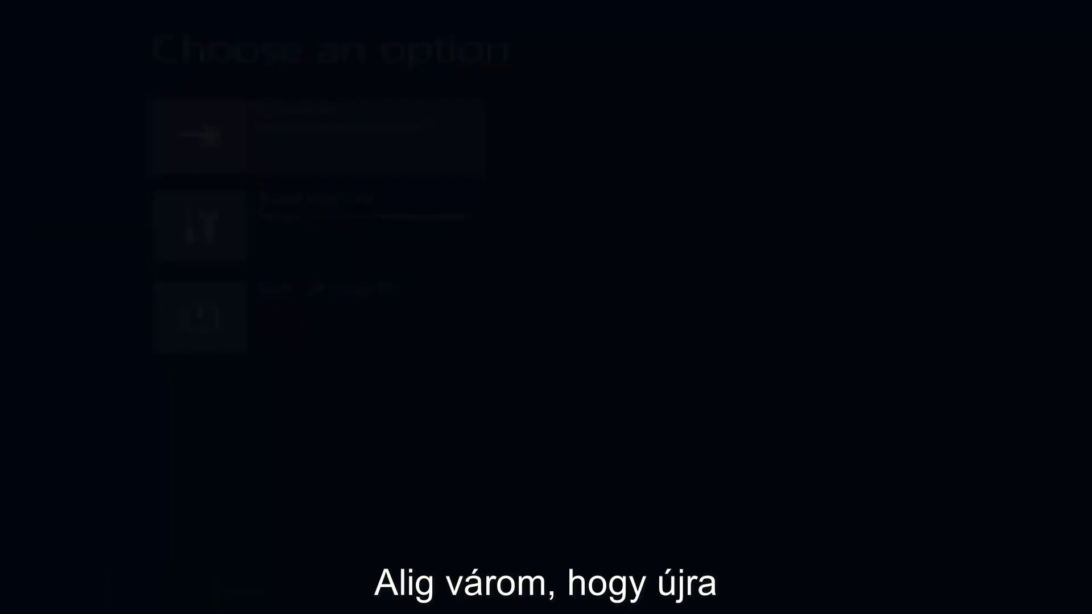